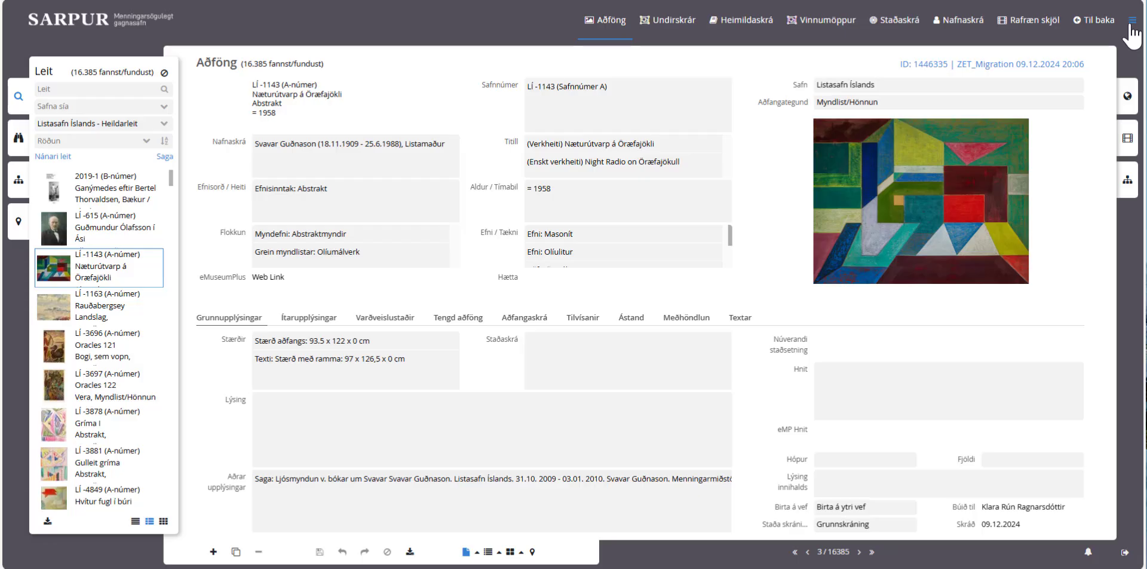
Step: Open the Nafnaskrá name registry and run a * wildcard search listing all 96,531 entries
click(1132, 24)
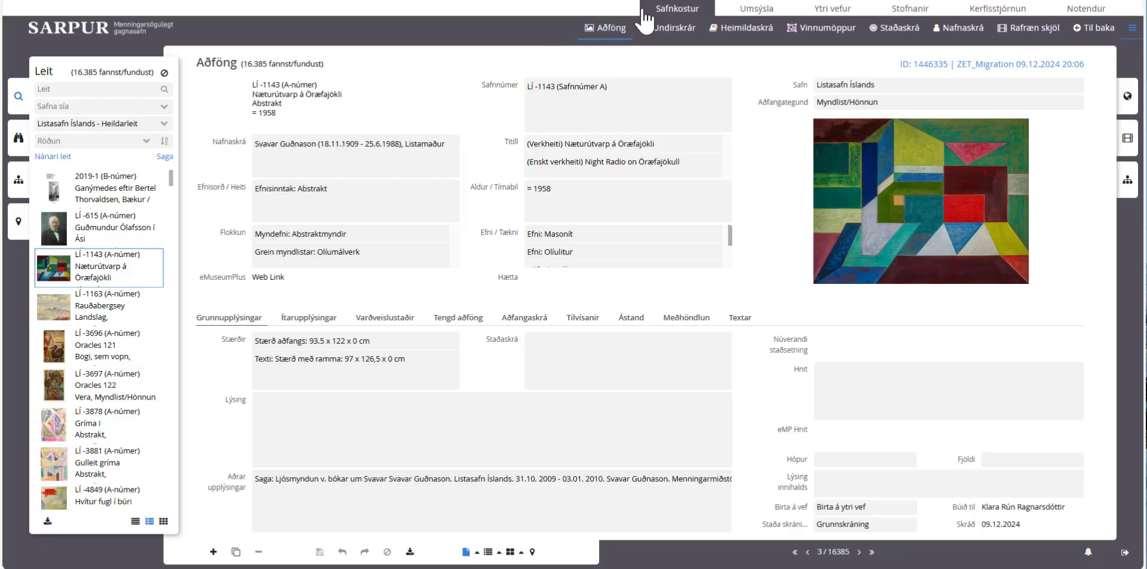
click(952, 36)
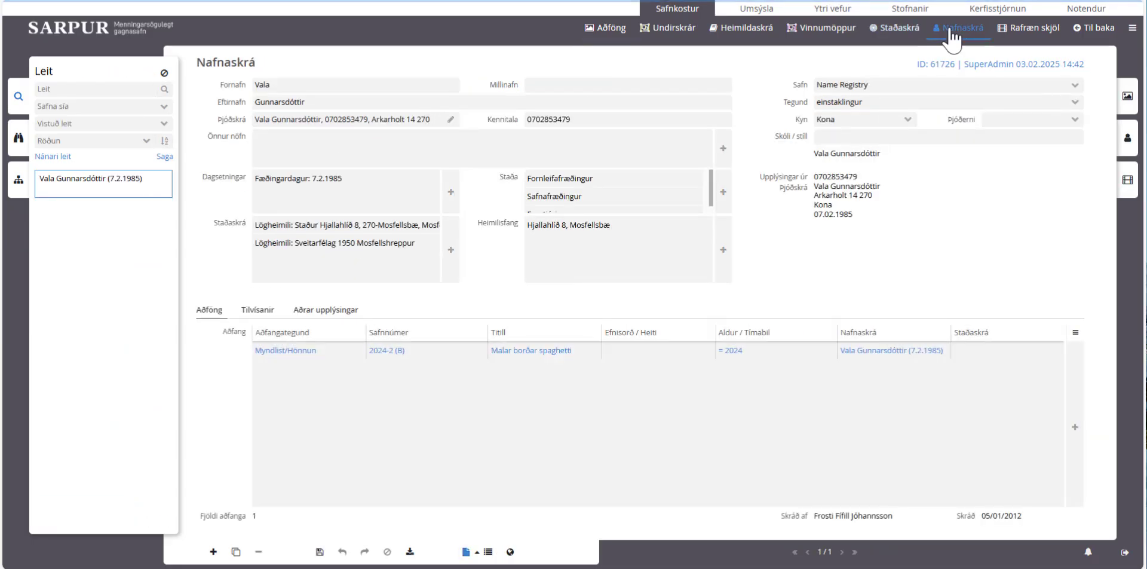
click(111, 85)
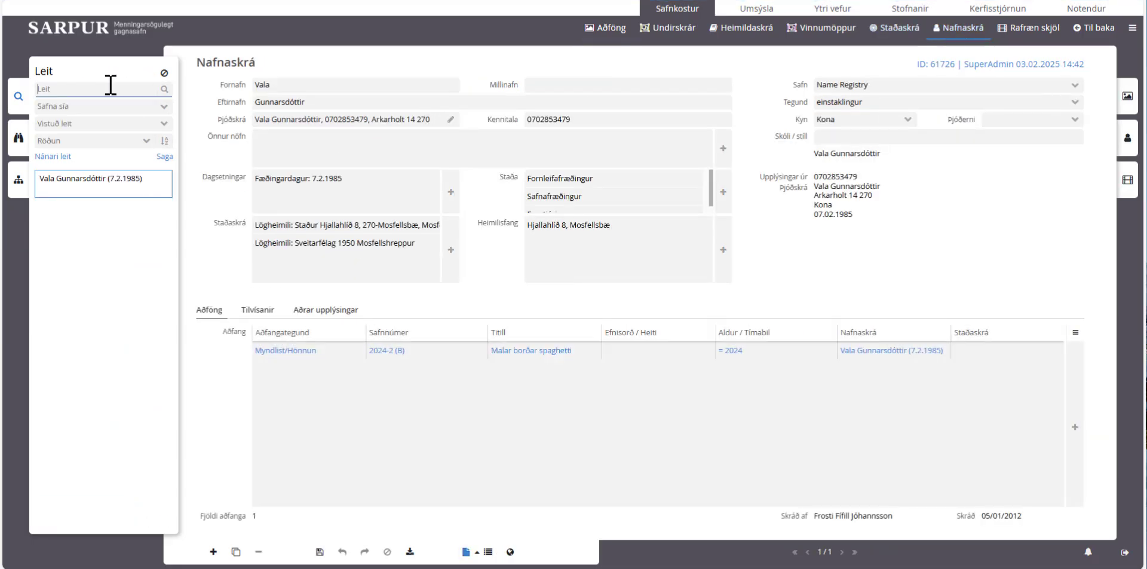
text(*)
key(Return)
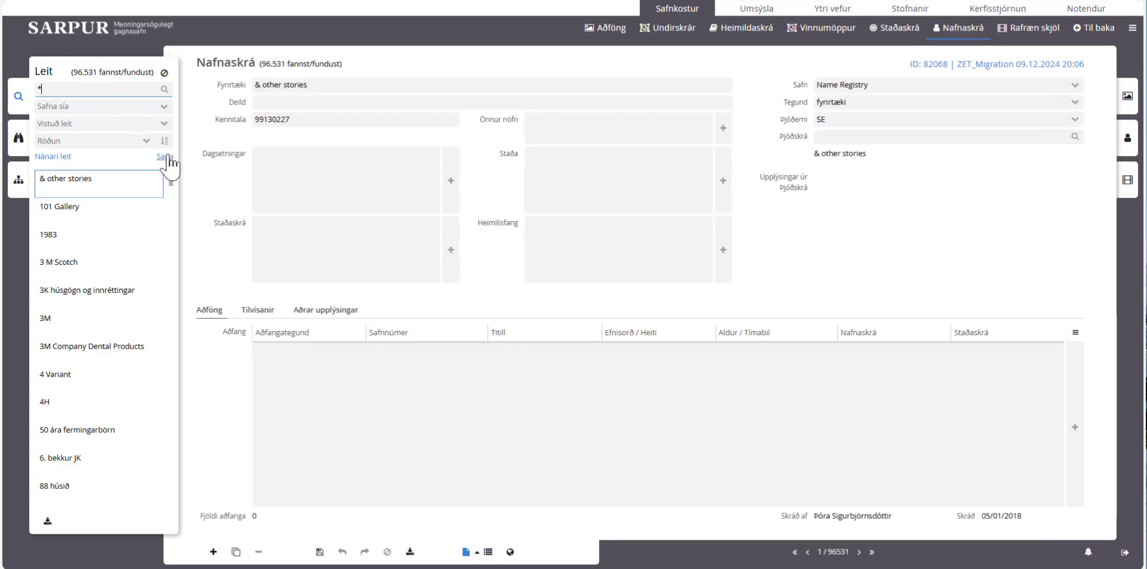
Step: Search the registry for an existing person by full name, narrowing results to 2 entries
double_click(97, 90)
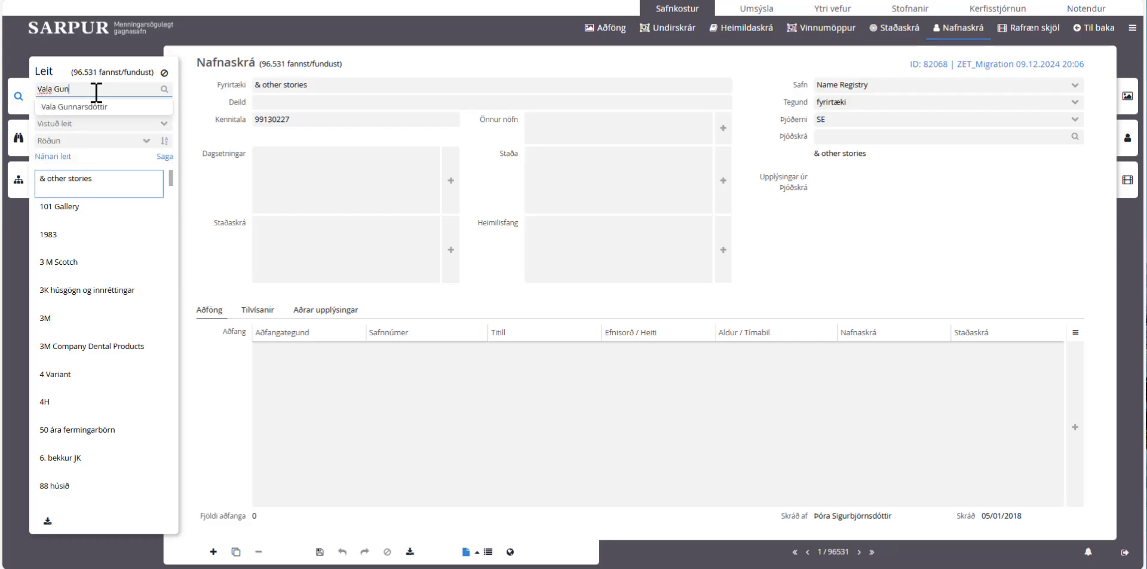
click(118, 107)
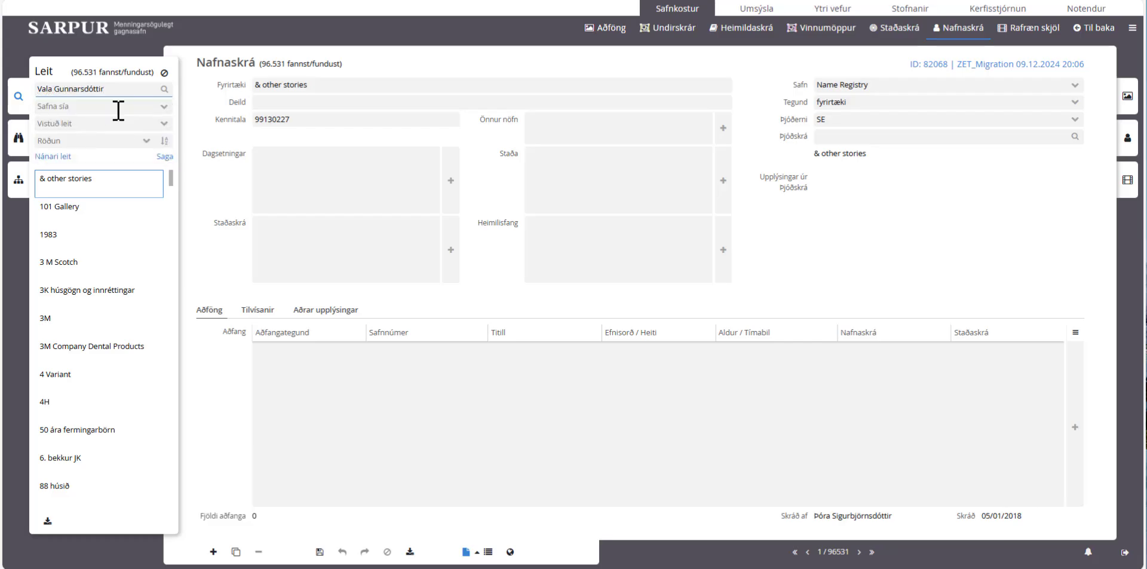
key(Return)
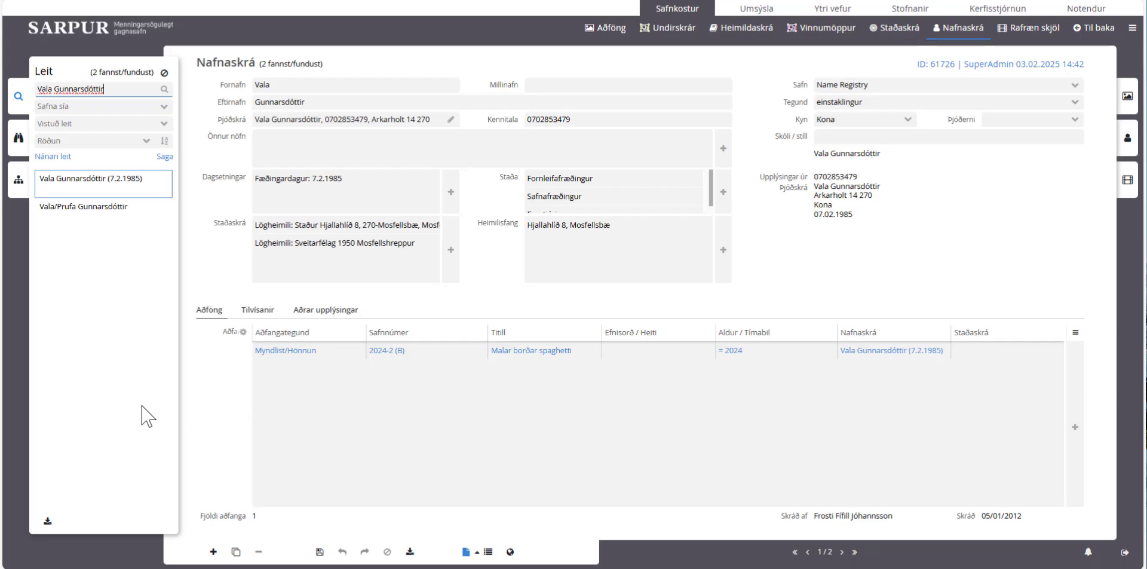
Step: Create a new blank Einstaklingur (individual) record in the name registry
click(213, 552)
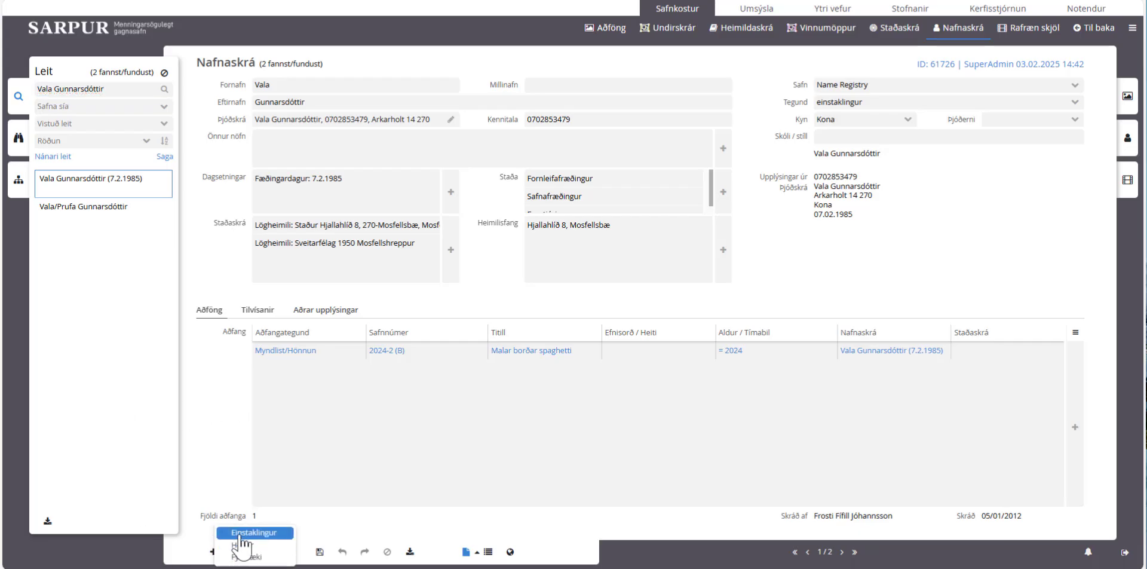
click(236, 532)
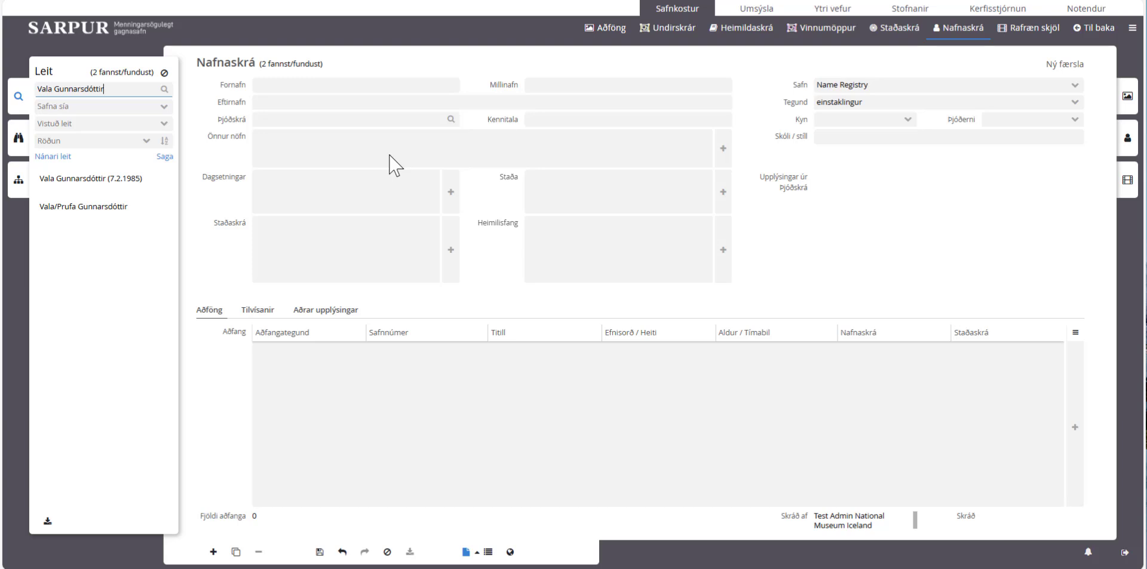
click(436, 118)
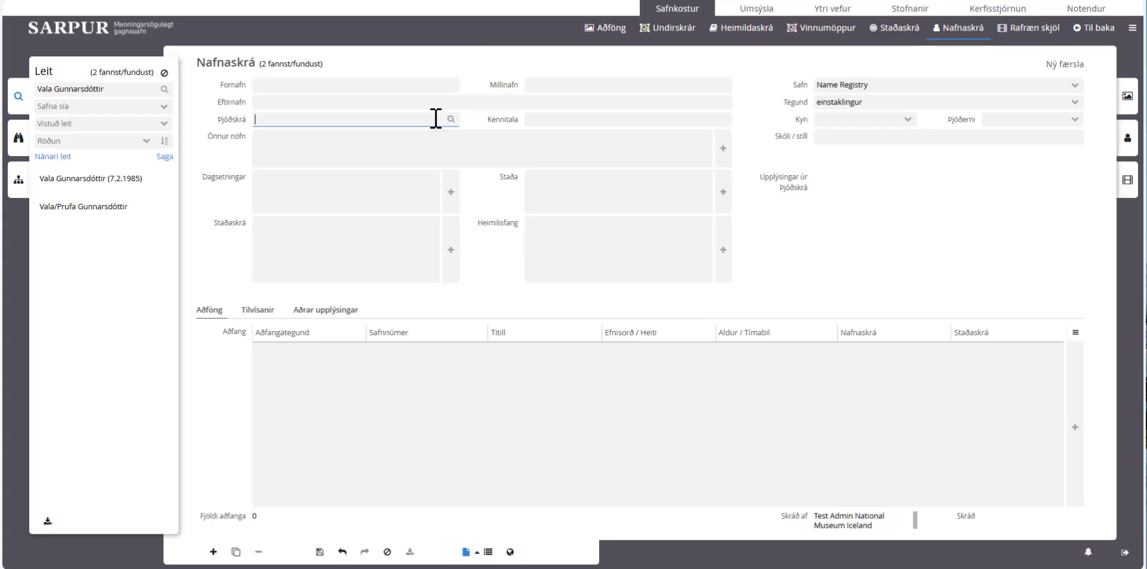
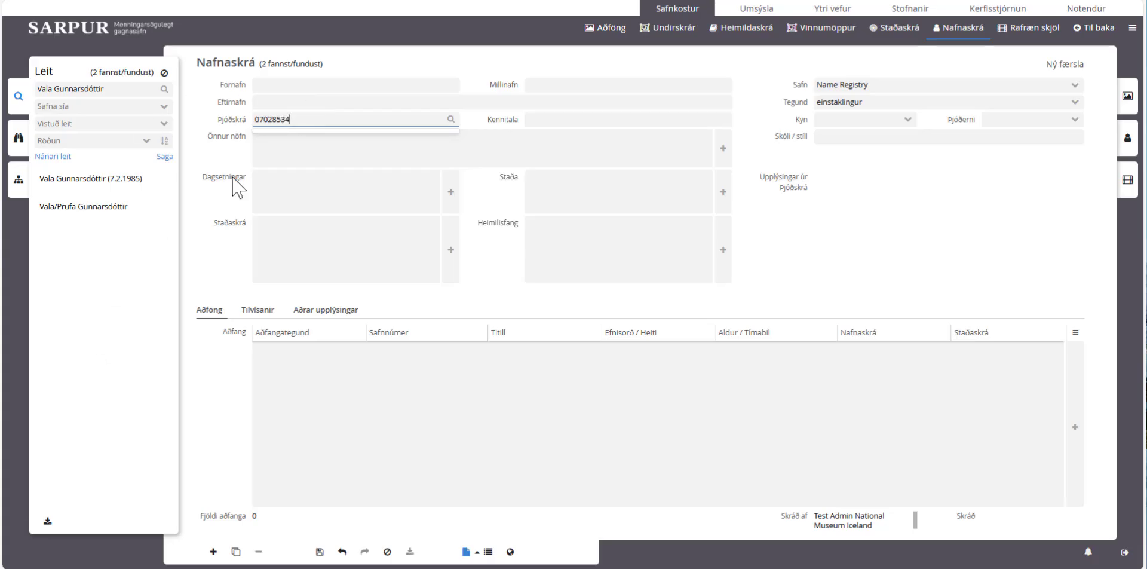
key(ctrl+a)
key(BackSpace)
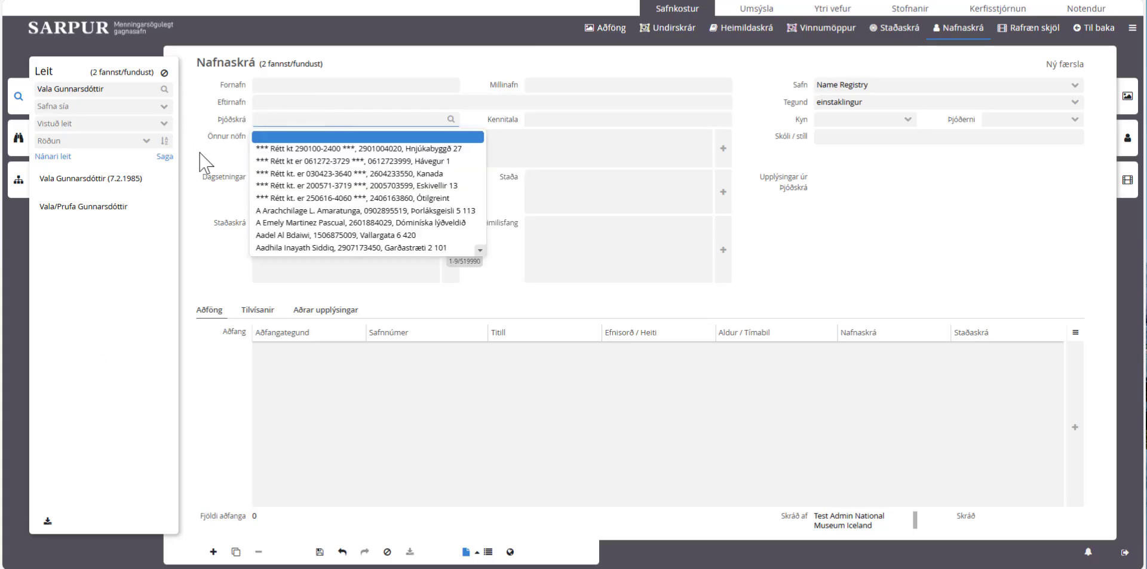
click(207, 166)
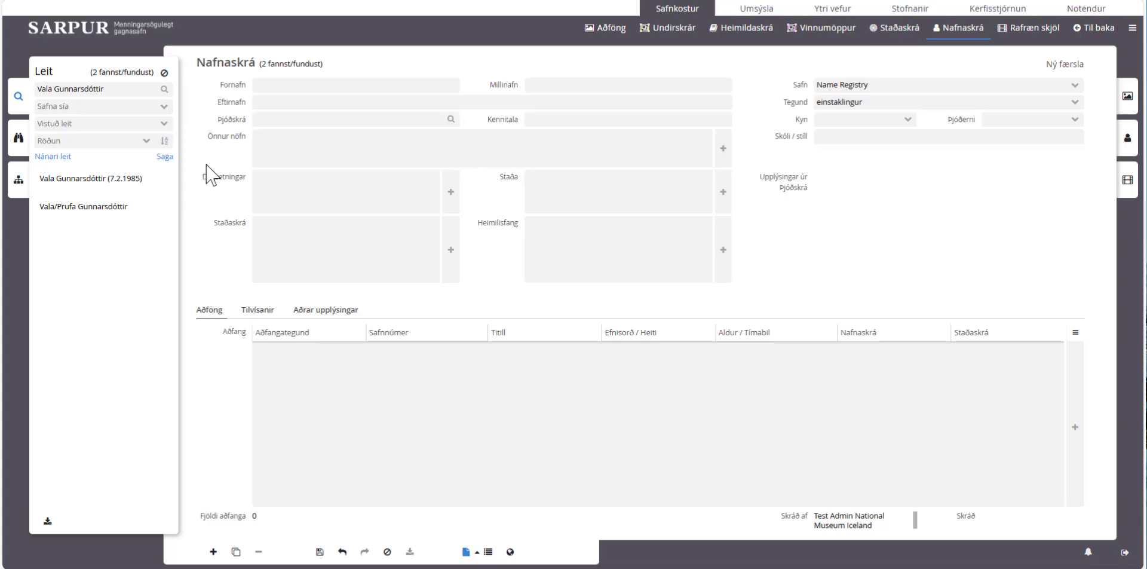
click(290, 122)
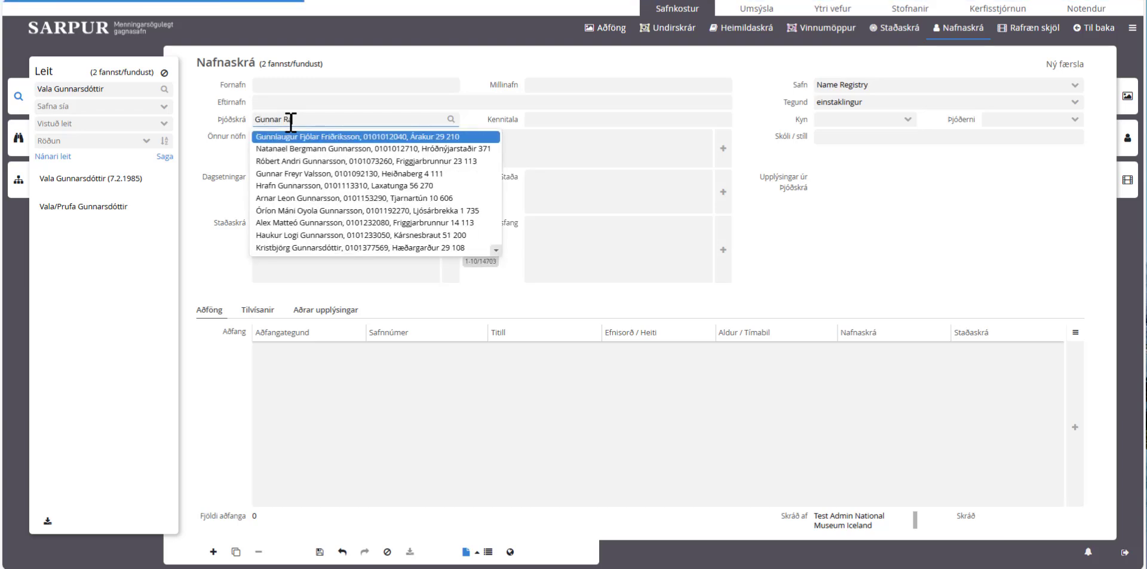
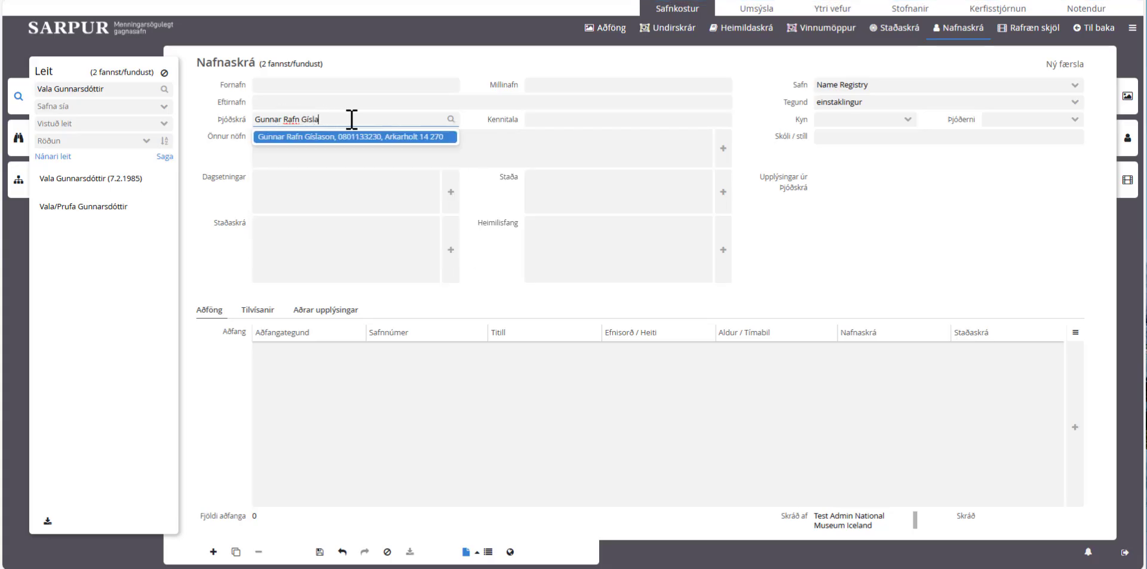
Step: Look up the person in the Þjóðskrá field by name, then by partial ID number digits
drag(352, 119, 255, 120)
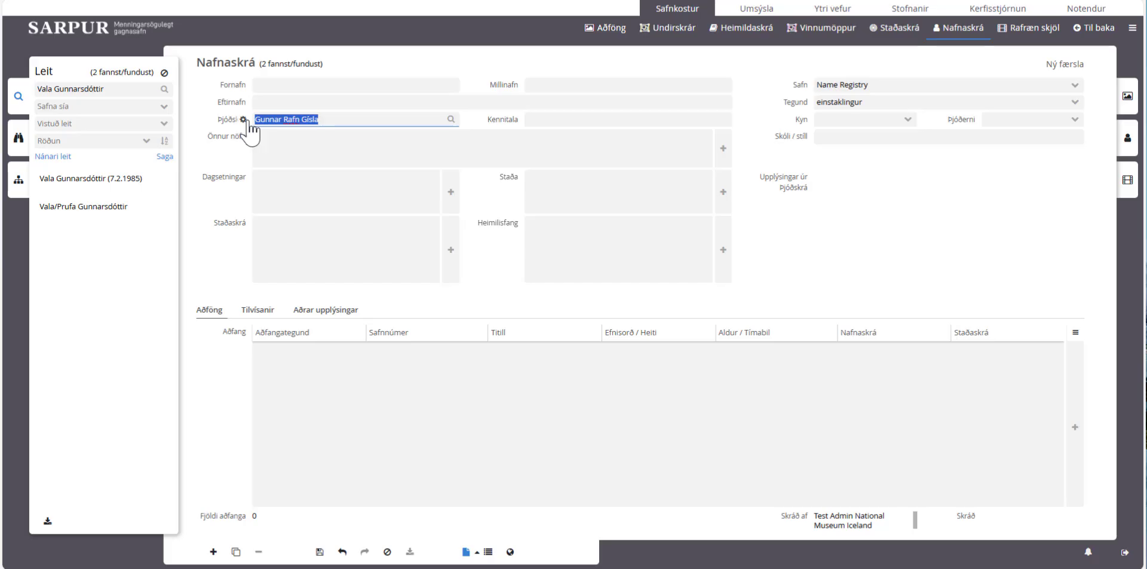
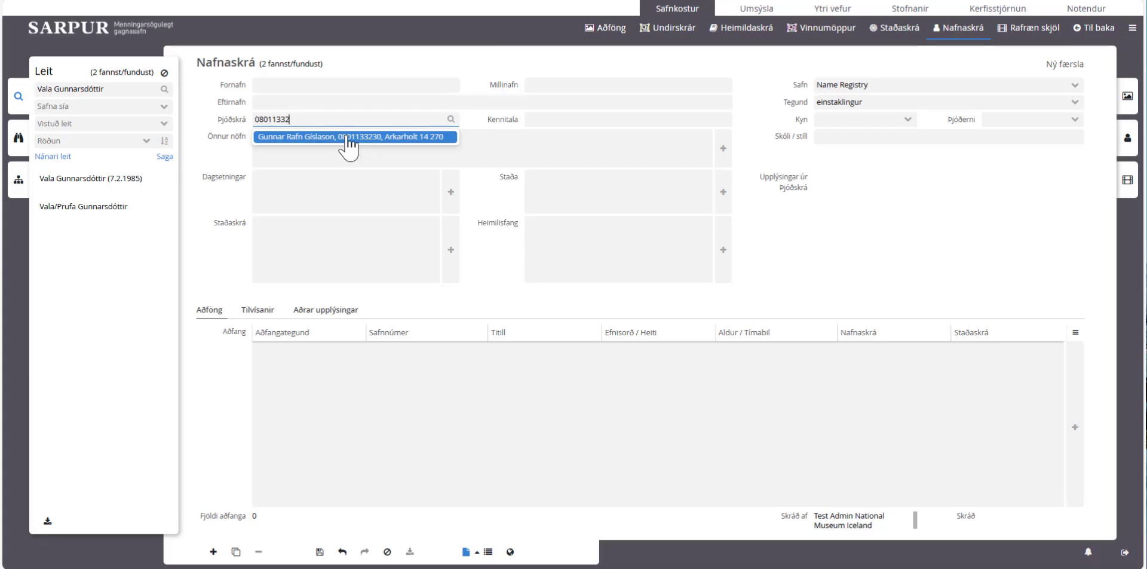
Step: Pick the matching Þjóðskrá entry to auto-fill names, sex Karl, birth date and home address
click(349, 139)
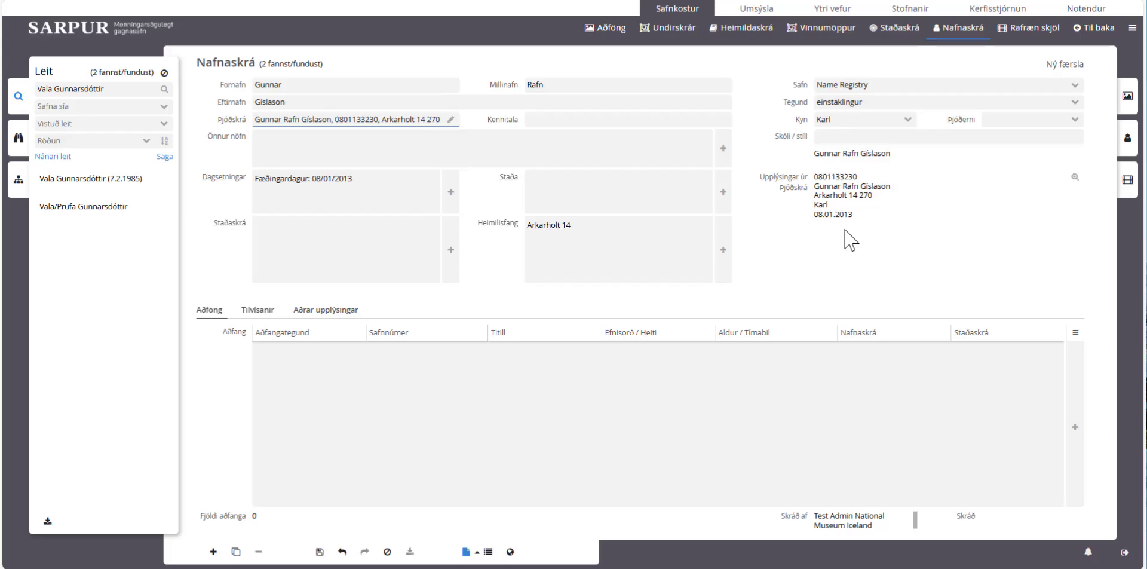
mouse_move(846, 238)
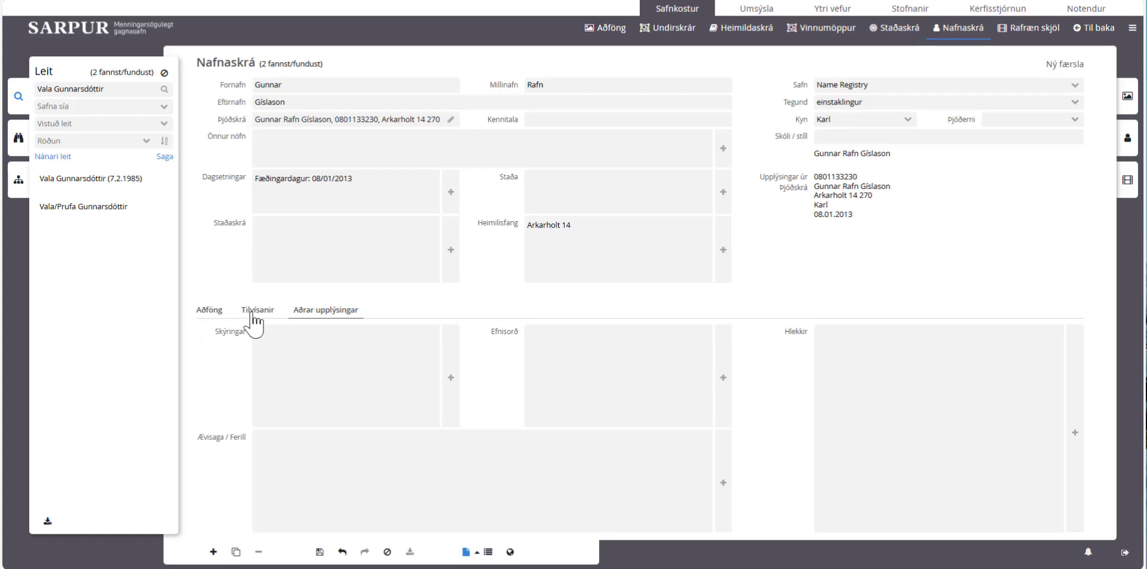
click(208, 310)
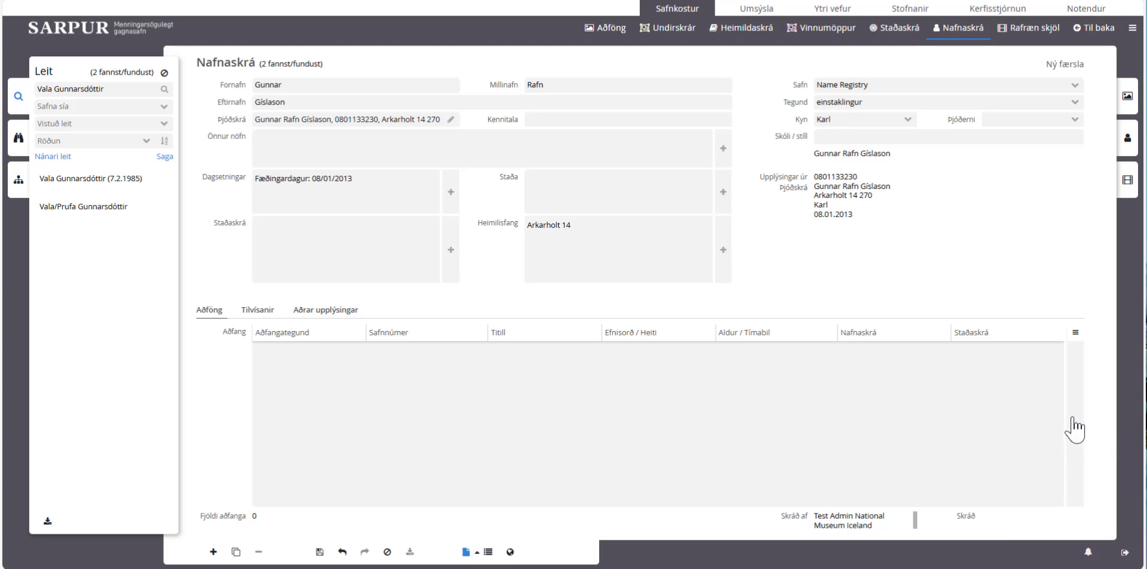
click(256, 311)
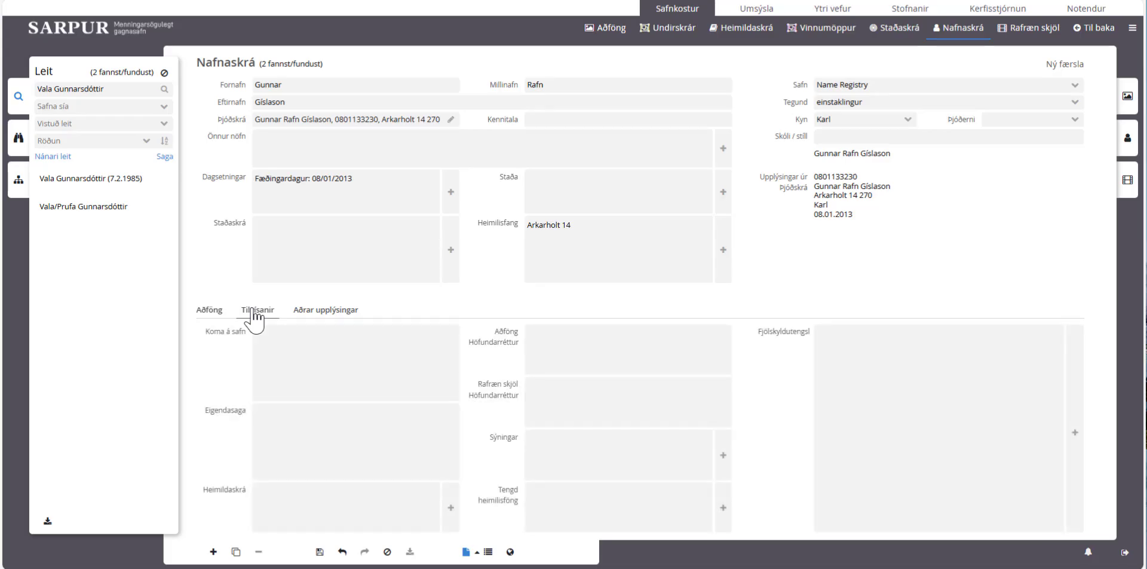
click(338, 316)
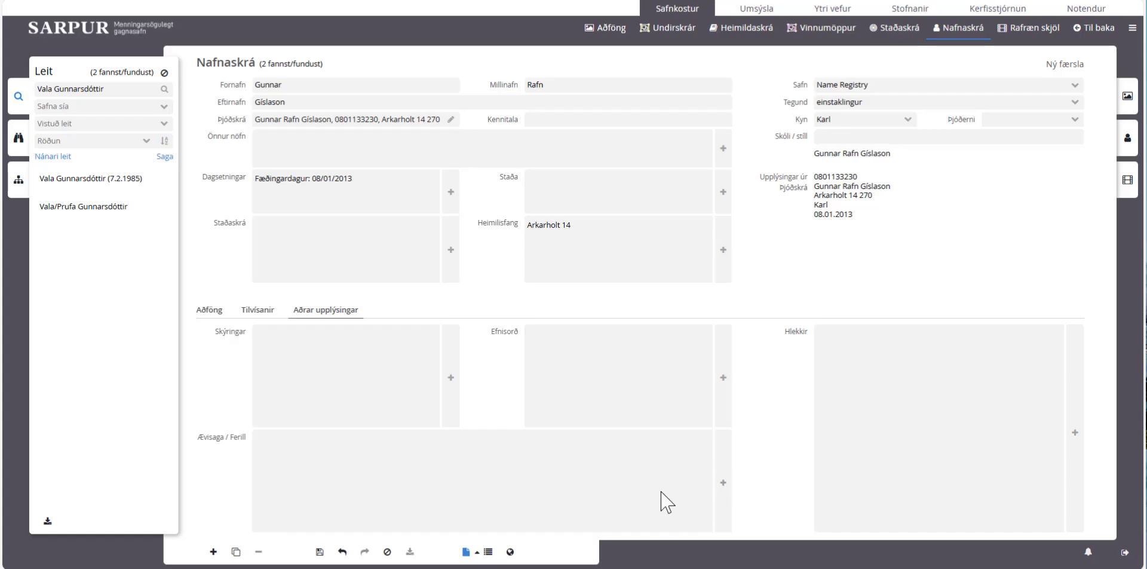
click(723, 482)
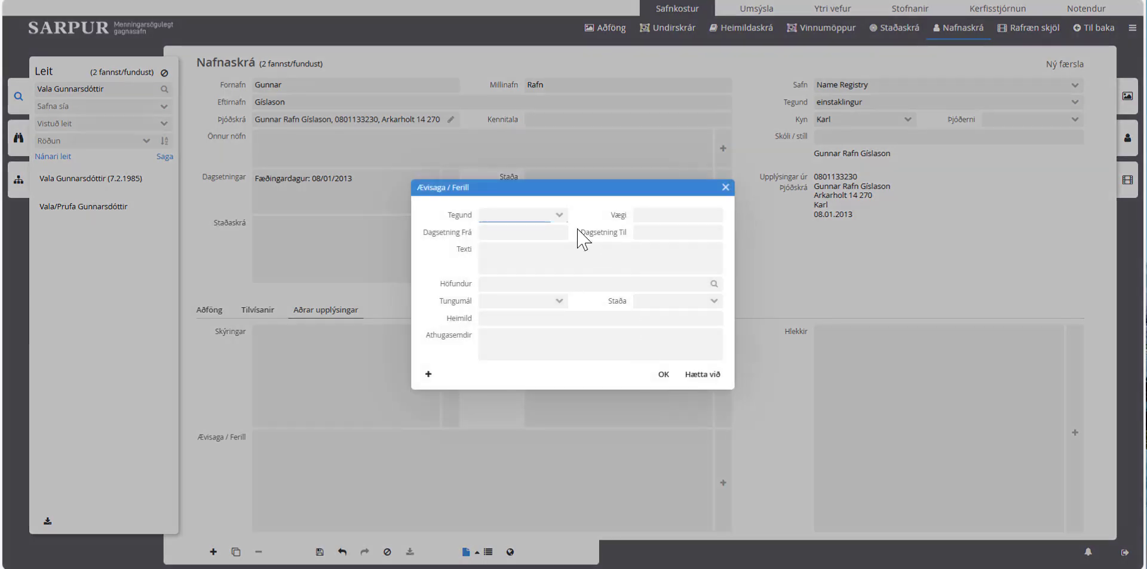
click(559, 217)
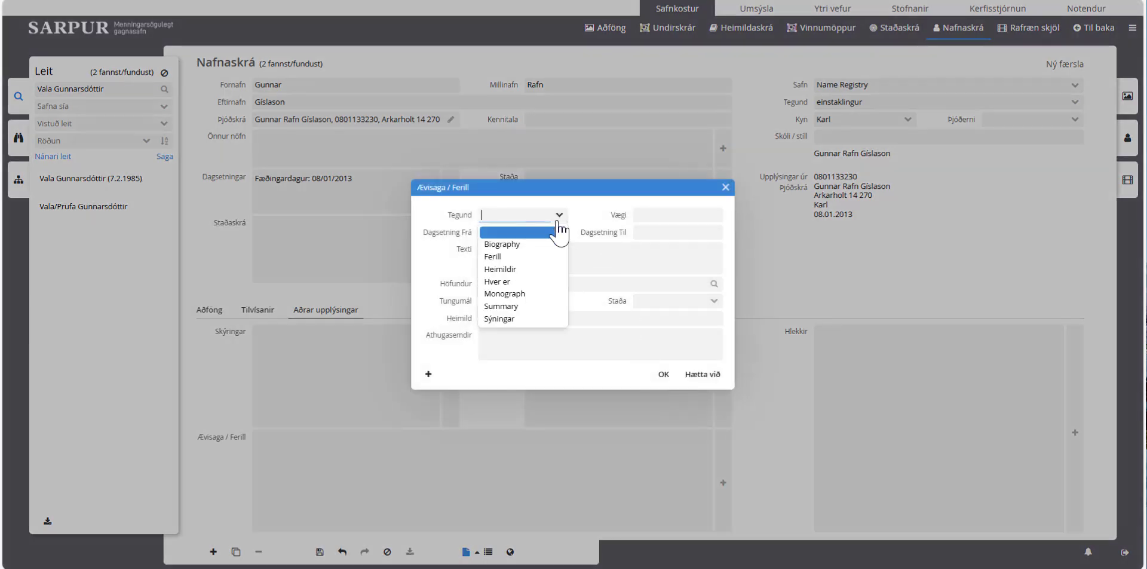
click(524, 319)
click(512, 249)
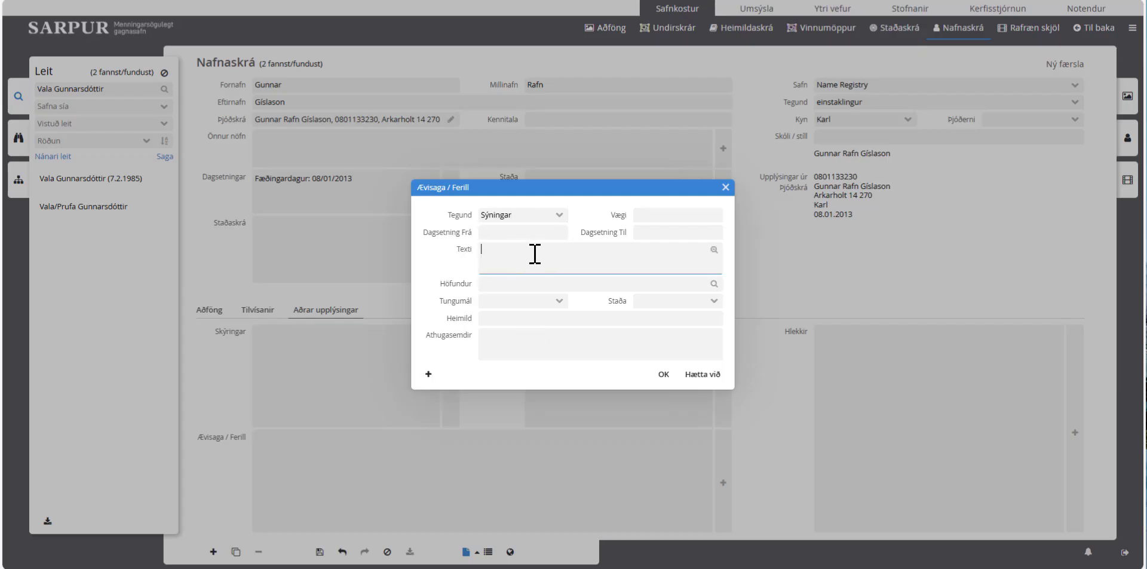
click(711, 375)
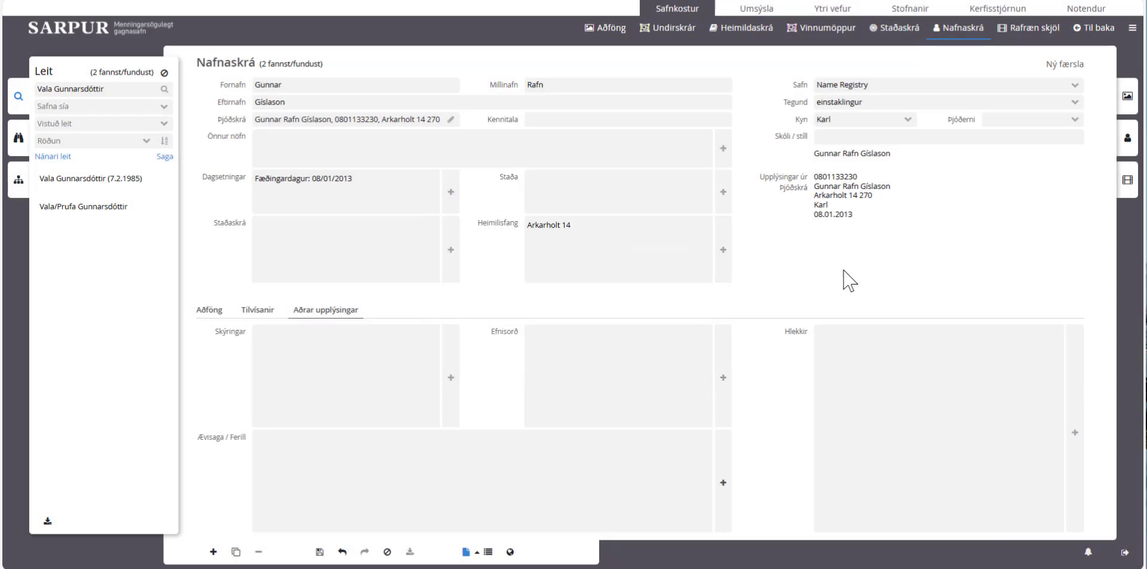